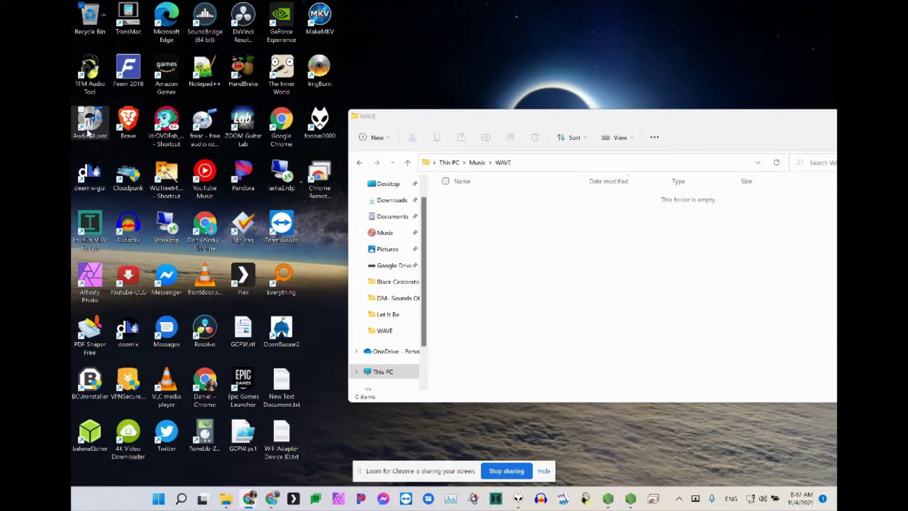
Launch AudioMuxer, check the ffdcaenc DTS encoder path in the application settings, and save the settings.
{"action": "double_click", "coordinate": [90, 122]}
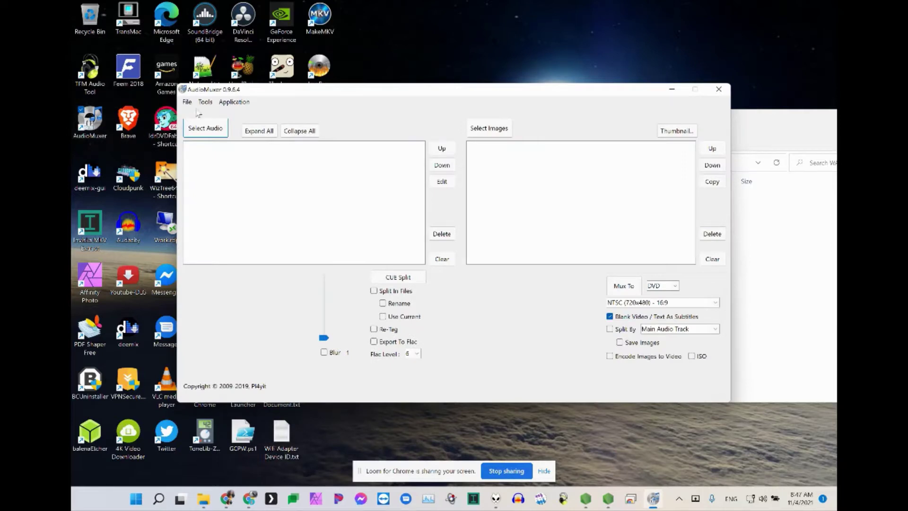
{"action": "left_click", "coordinate": [205, 104]}
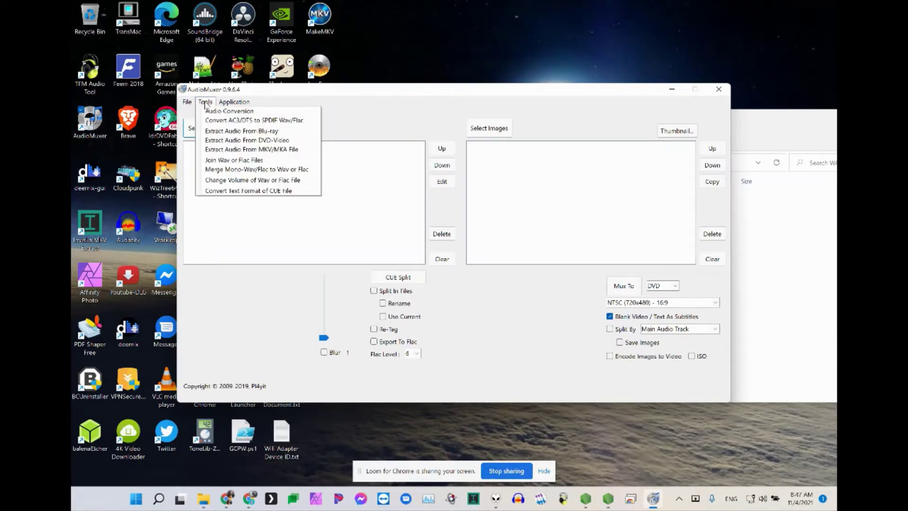
{"action": "left_click", "coordinate": [205, 104]}
{"action": "left_click", "coordinate": [234, 103]}
{"action": "left_click", "coordinate": [240, 112]}
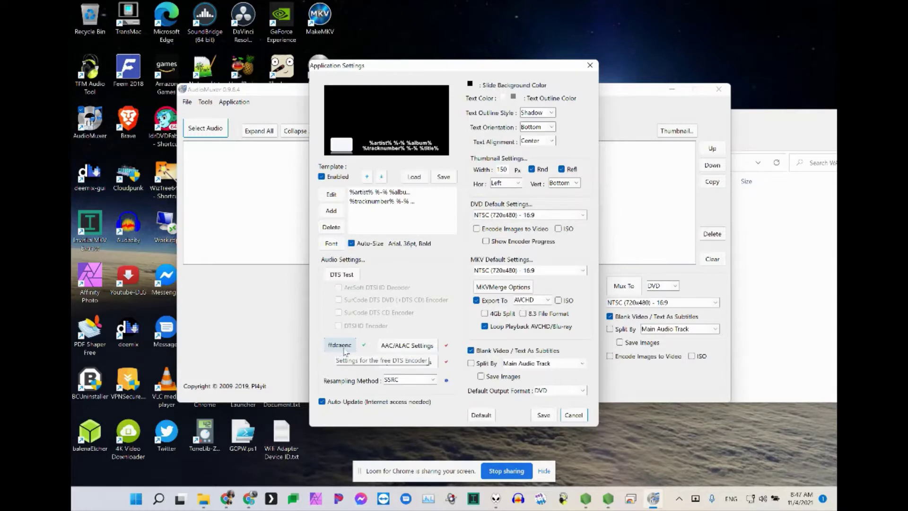
{"action": "left_click", "coordinate": [344, 350]}
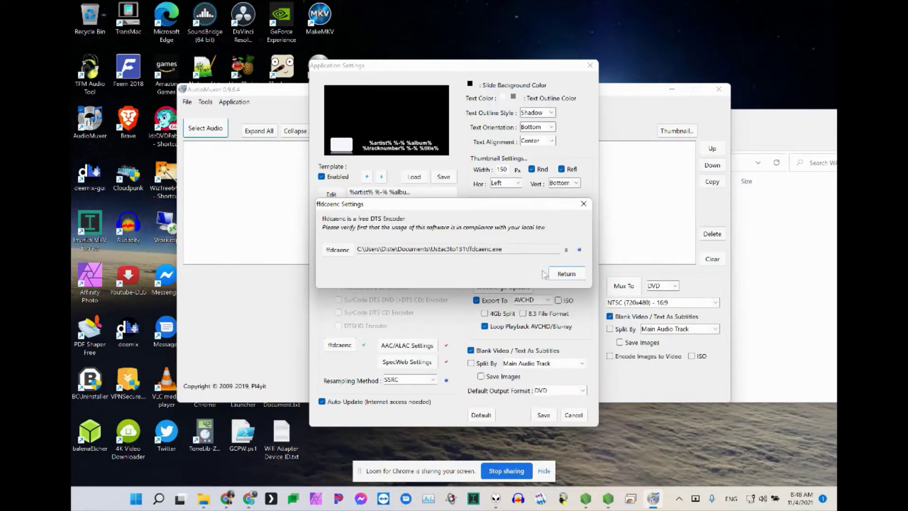
{"action": "left_click", "coordinate": [562, 272]}
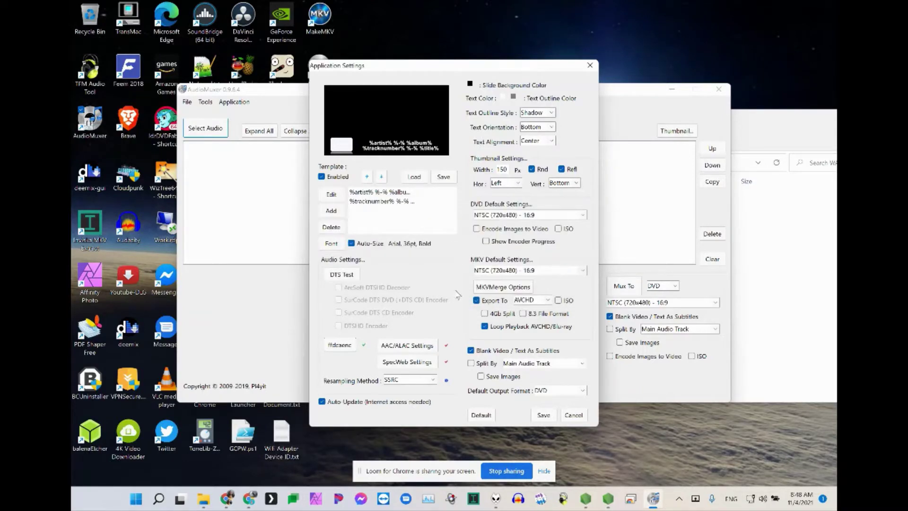
{"action": "left_click", "coordinate": [544, 415]}
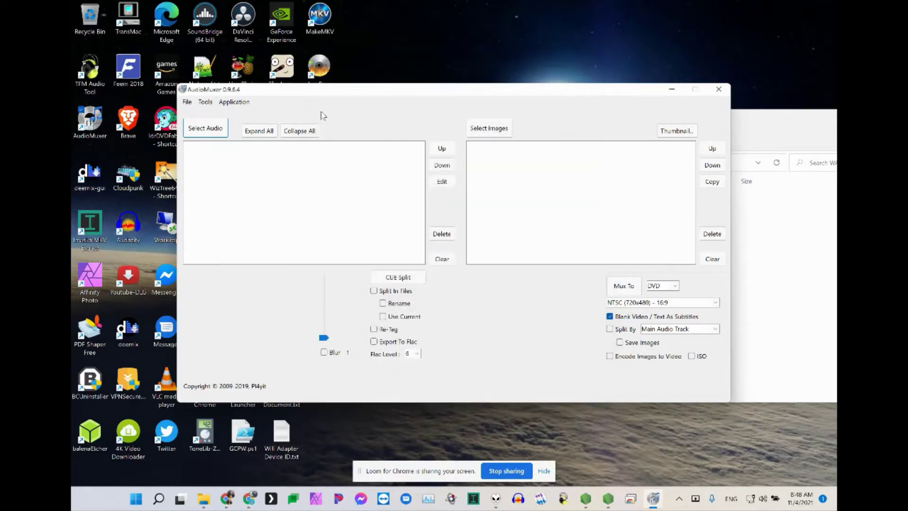
Open the Audio Conversion tool and set its output to a specific directory, the WAVE folder inside Music.
{"action": "left_click", "coordinate": [206, 103]}
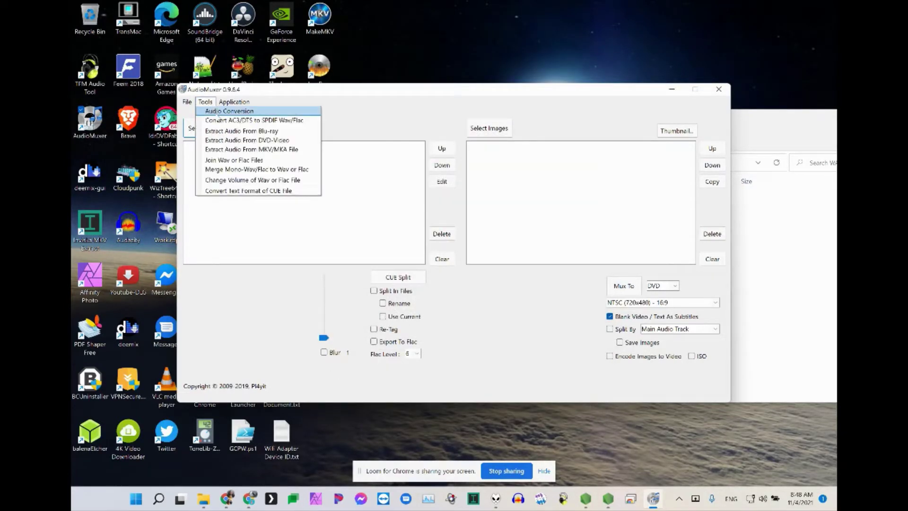
{"action": "left_click", "coordinate": [217, 112]}
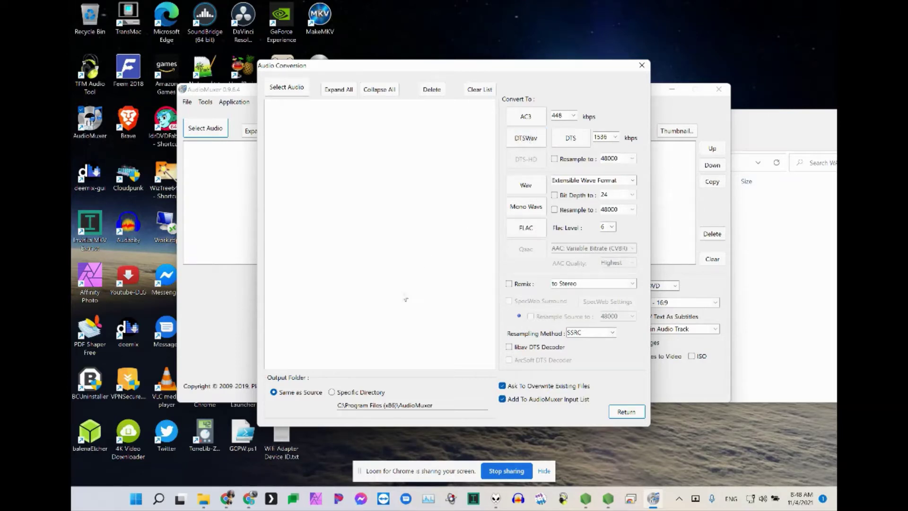
{"action": "left_click", "coordinate": [332, 392]}
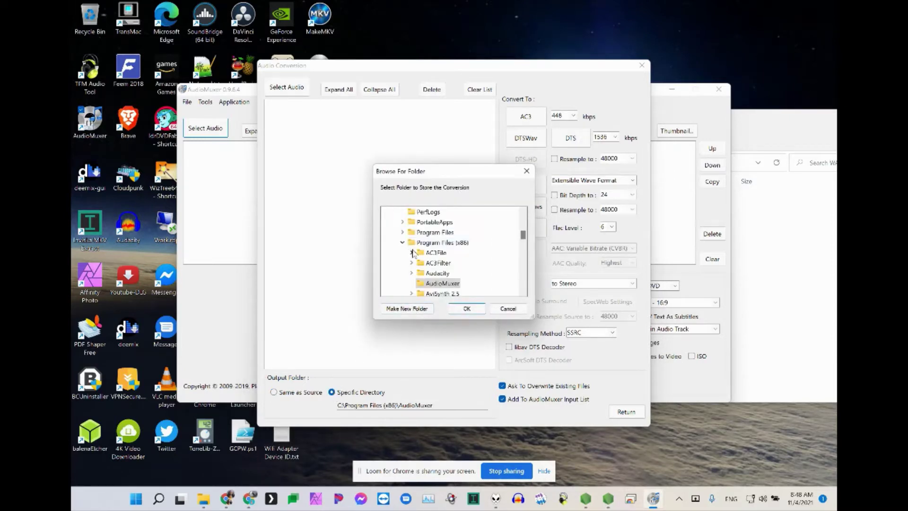
{"action": "scroll", "coordinate": [413, 253], "scroll_direction": "up", "scroll_amount": 5}
{"action": "scroll", "coordinate": [417, 265], "scroll_direction": "down", "scroll_amount": 2}
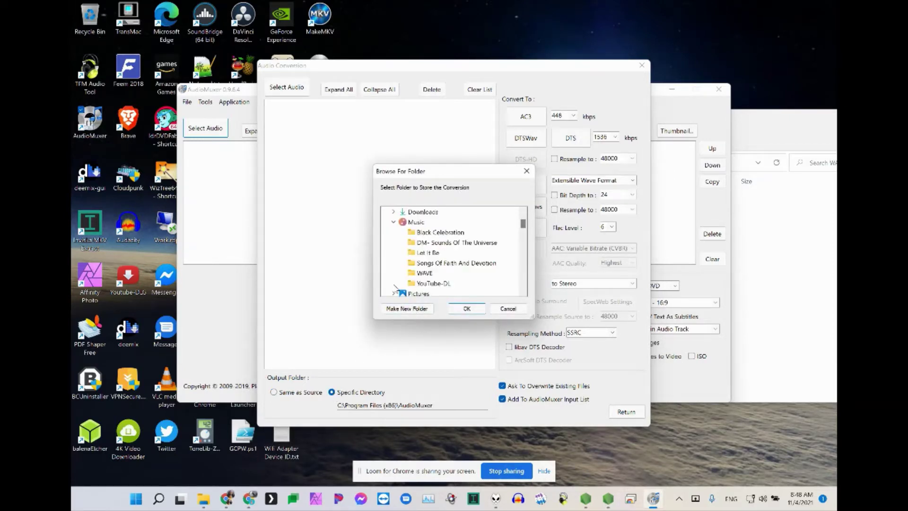
{"action": "left_click", "coordinate": [421, 272]}
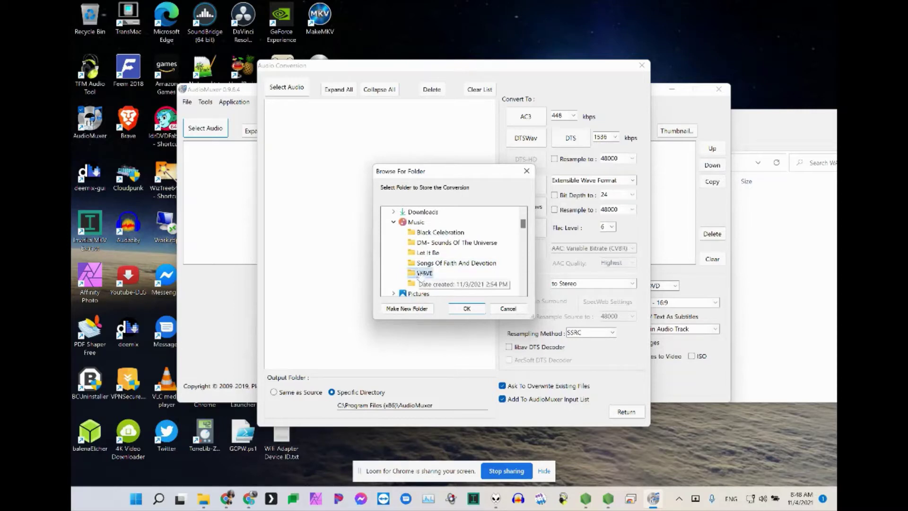
{"action": "left_click", "coordinate": [467, 309]}
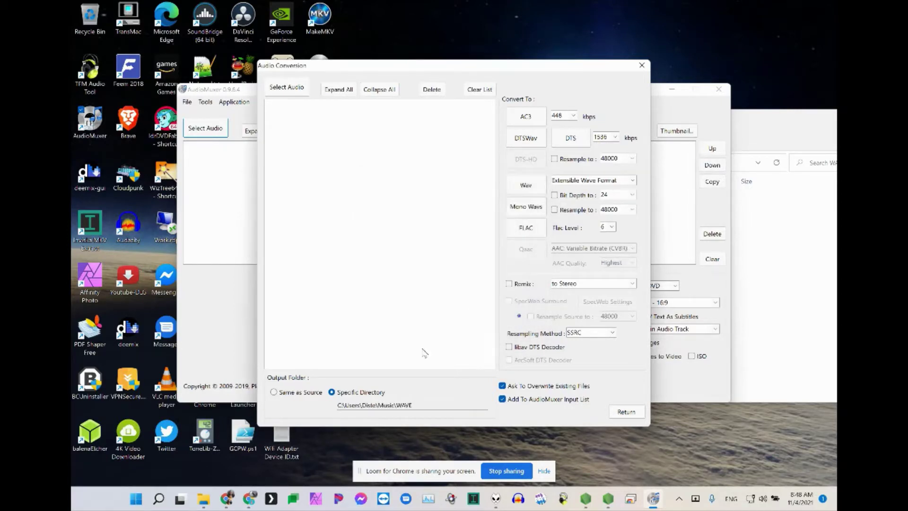
Add the ten FLAC tracks from Depeche Mode's Music for the Masses folder to the audio conversion list.
{"action": "mouse_move", "coordinate": [205, 500]}
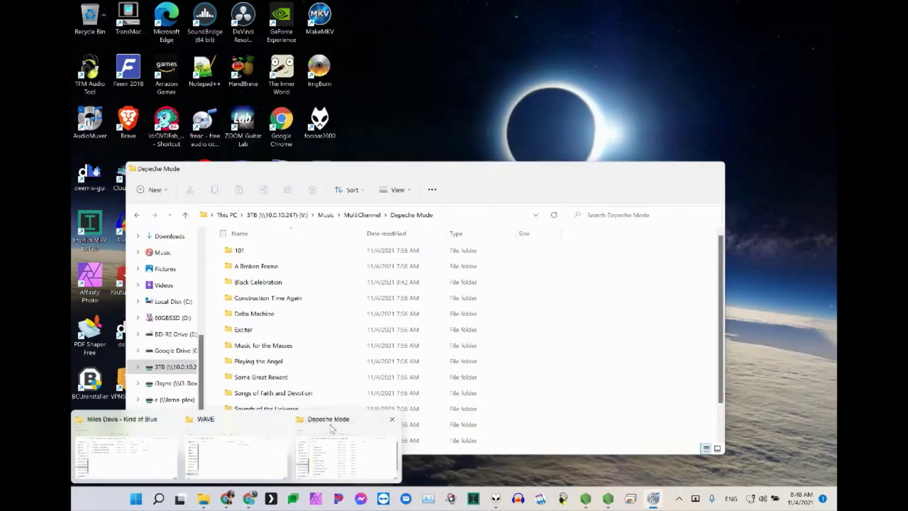
{"action": "left_click", "coordinate": [331, 428]}
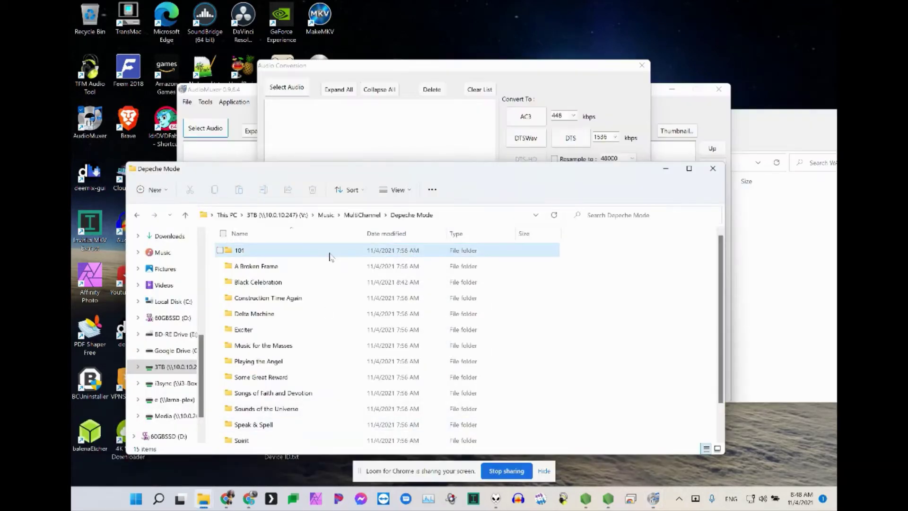
{"action": "left_click_drag", "start_coordinate": [238, 171], "coordinate": [527, 90]}
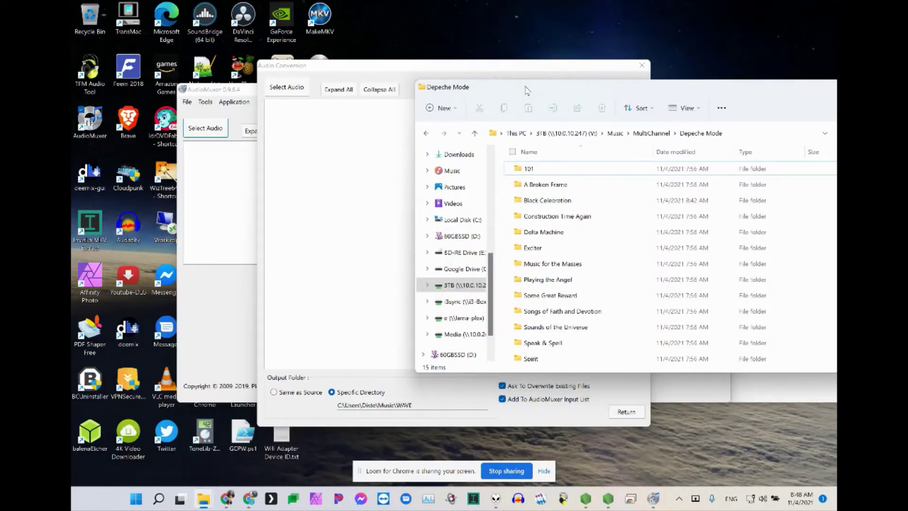
{"action": "double_click", "coordinate": [547, 264]}
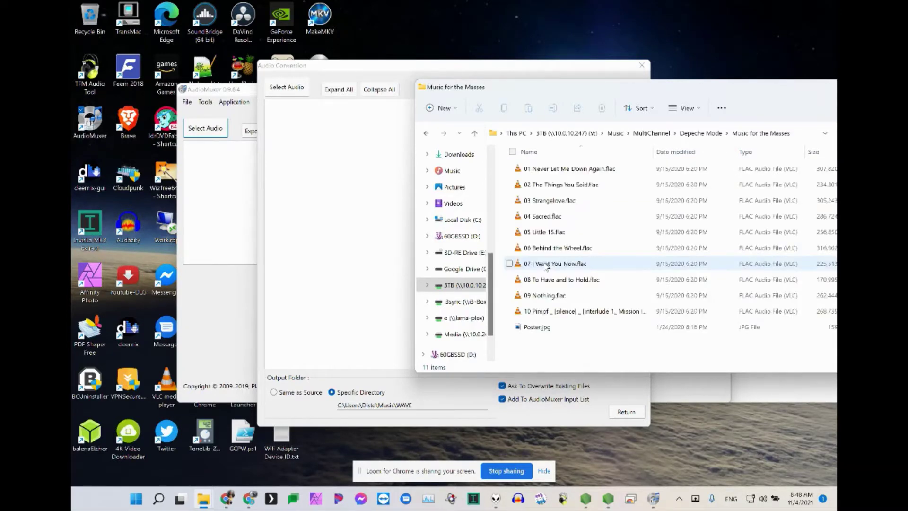
{"action": "left_click", "coordinate": [506, 168]}
{"action": "left_click_drag", "start_coordinate": [503, 165], "coordinate": [584, 321]}
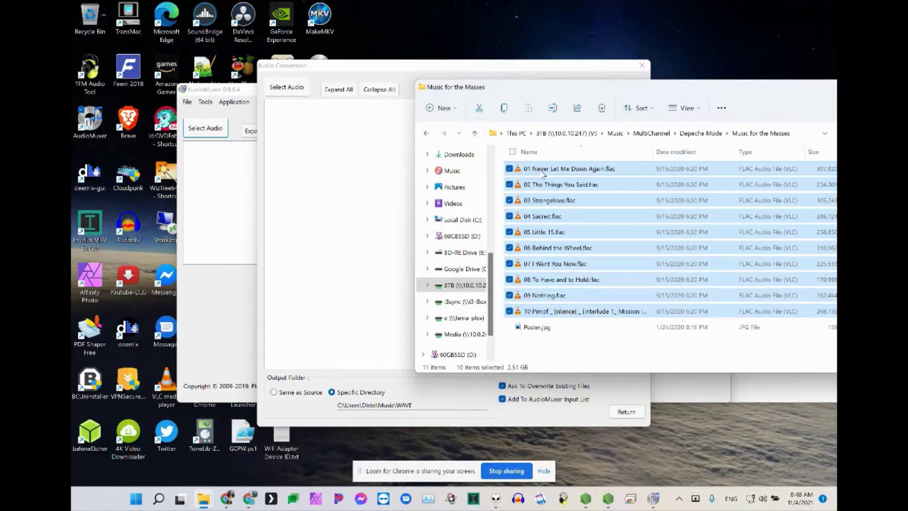
{"action": "left_click_drag", "start_coordinate": [542, 173], "coordinate": [341, 176]}
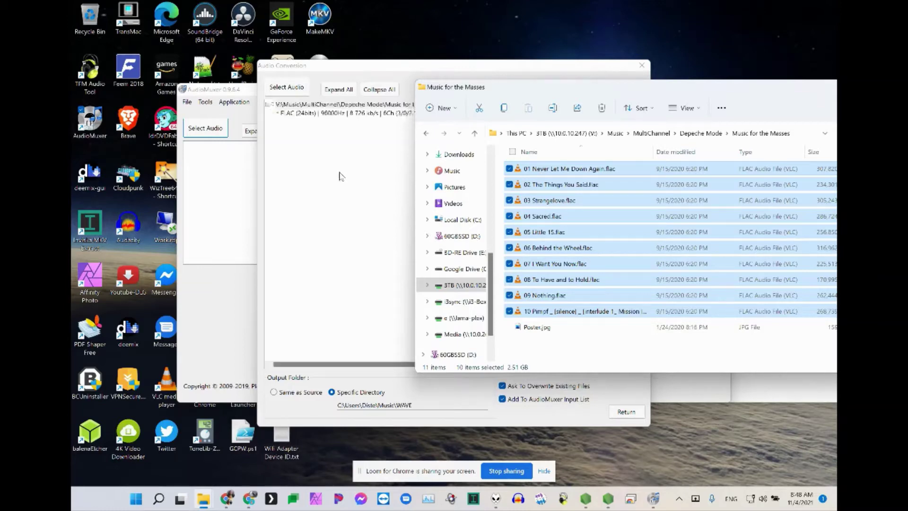
{"action": "left_click", "coordinate": [377, 72]}
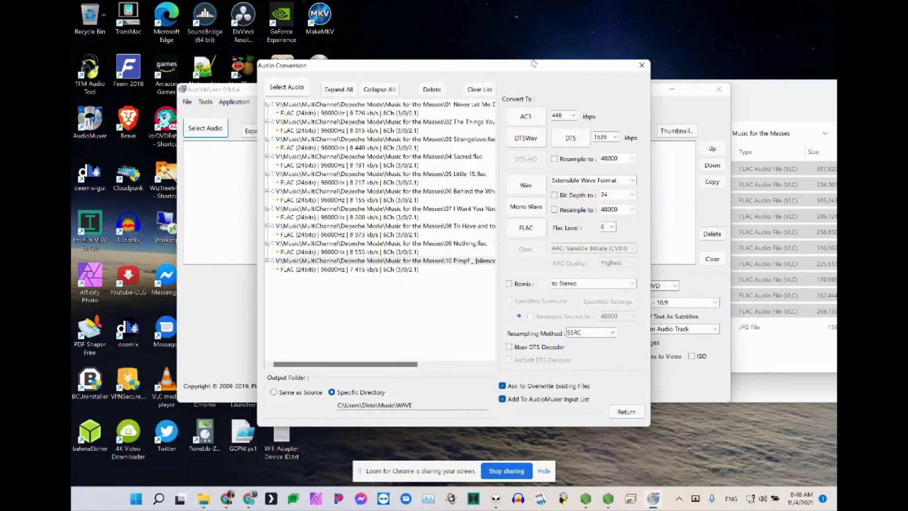
Enable DTS resampling to 44100, keep the bitrate at 1536 kbps, and convert the tracks to DTSWav.
{"action": "left_click", "coordinate": [555, 159]}
{"action": "left_click", "coordinate": [632, 159]}
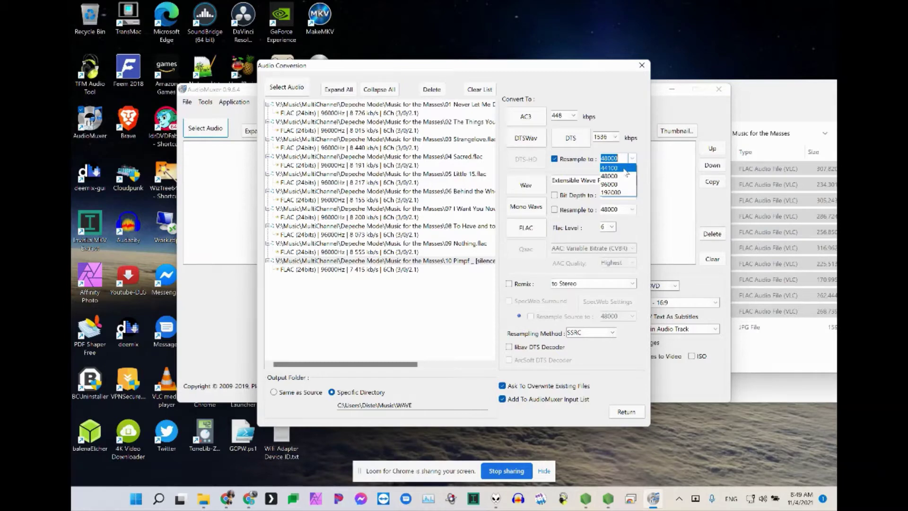
{"action": "left_click", "coordinate": [615, 168]}
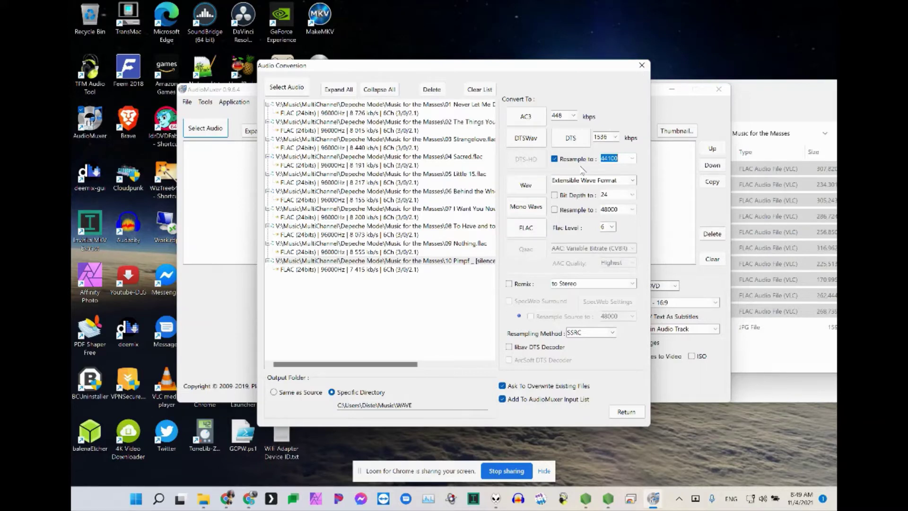
{"action": "left_click", "coordinate": [616, 137]}
{"action": "left_click", "coordinate": [618, 140]}
{"action": "left_click", "coordinate": [526, 141]}
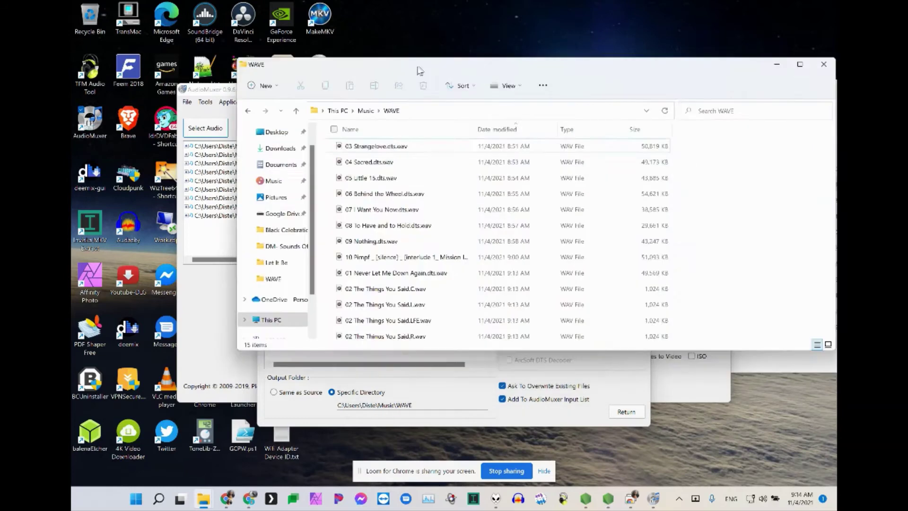
Examine the output files in the WAVE folder while the conversion runs, keeping the conversion window in view.
{"action": "left_click_drag", "start_coordinate": [417, 66], "coordinate": [378, 73]}
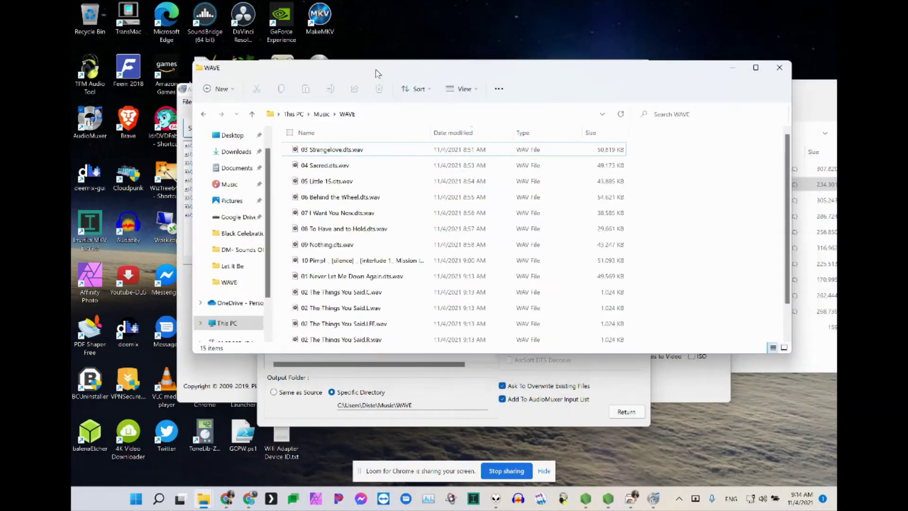
{"action": "scroll", "coordinate": [399, 284], "scroll_direction": "down", "scroll_amount": 1}
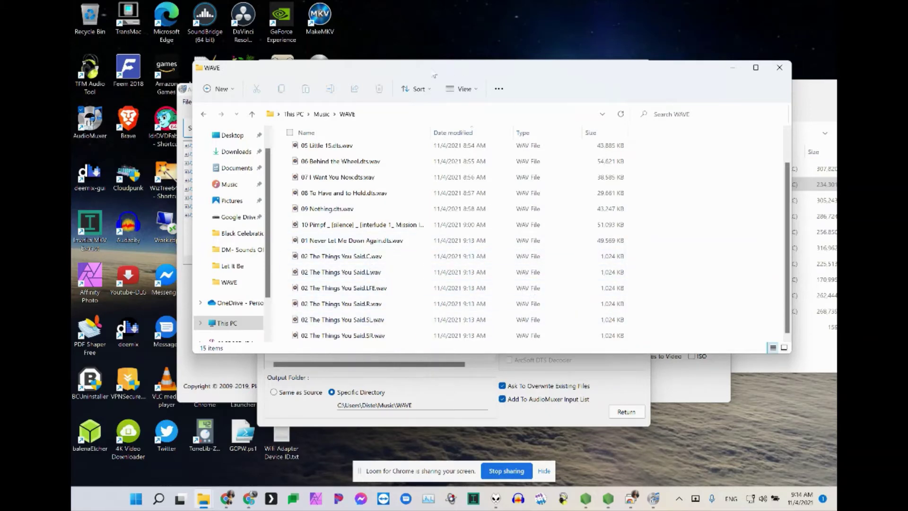
{"action": "left_click_drag", "start_coordinate": [425, 75], "coordinate": [767, 97]}
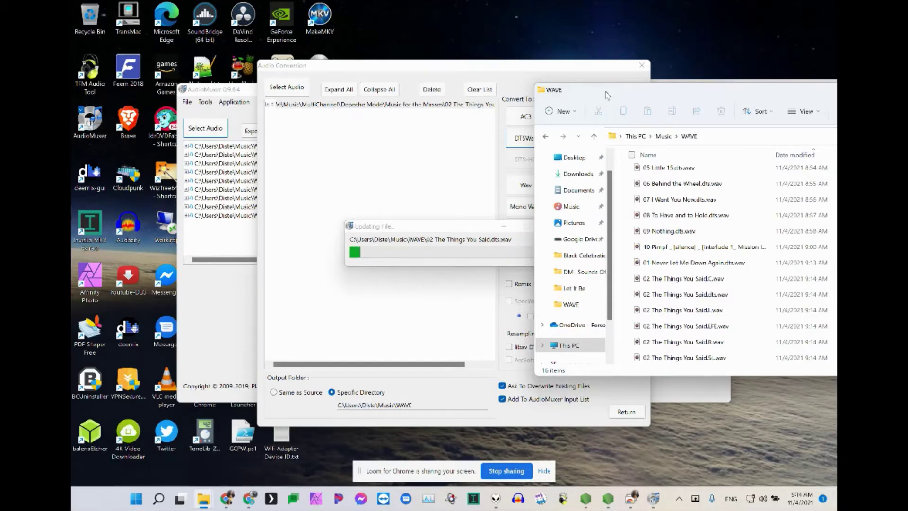
{"action": "left_click_drag", "start_coordinate": [589, 94], "coordinate": [691, 72]}
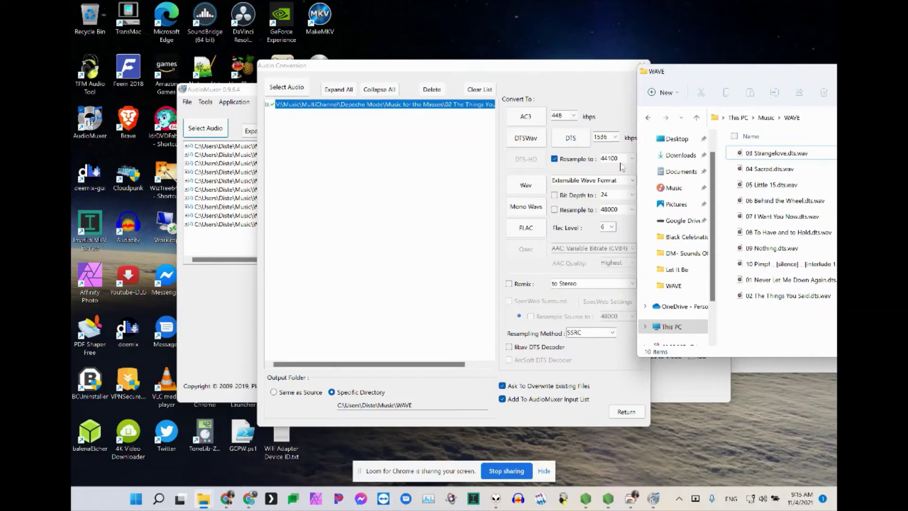
Close the Audio Conversion and AudioMuxer windows and sort the files in the WAVE folder by name.
{"action": "mouse_move", "coordinate": [605, 63]}
{"action": "left_mouse_down"}
{"action": "mouse_move", "coordinate": [582, 62]}
{"action": "mouse_move", "coordinate": [648, 67]}
{"action": "mouse_move", "coordinate": [621, 67]}
{"action": "left_mouse_up"}
{"action": "left_click", "coordinate": [664, 69]}
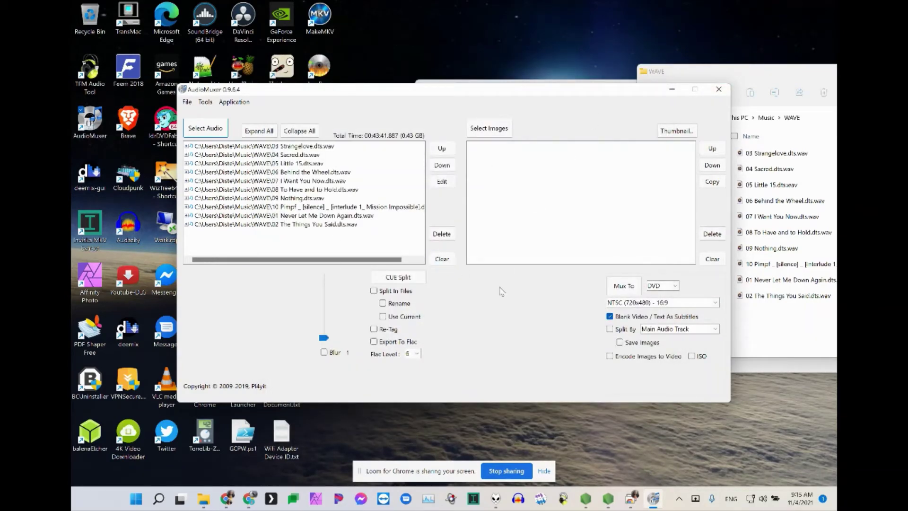
{"action": "left_click", "coordinate": [718, 89]}
{"action": "left_click_drag", "start_coordinate": [751, 72], "coordinate": [471, 62]}
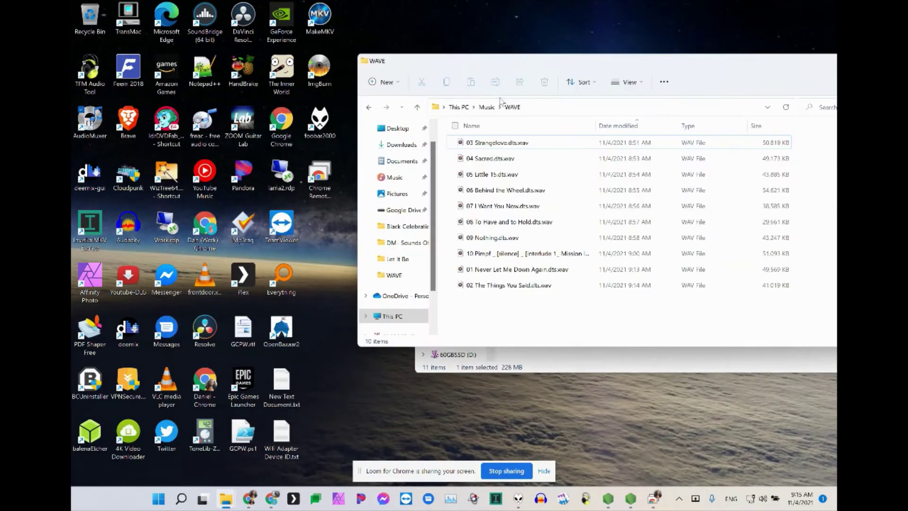
{"action": "left_click", "coordinate": [498, 125]}
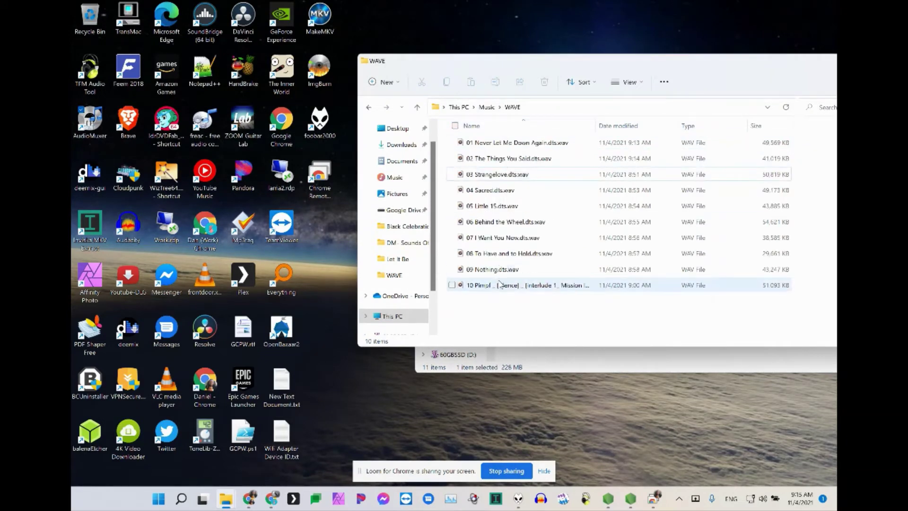
Launch ImgBurn, and open all ten converted tracks from the WAVE folder in Bulk Rename Utility.
{"action": "left_click", "coordinate": [324, 73]}
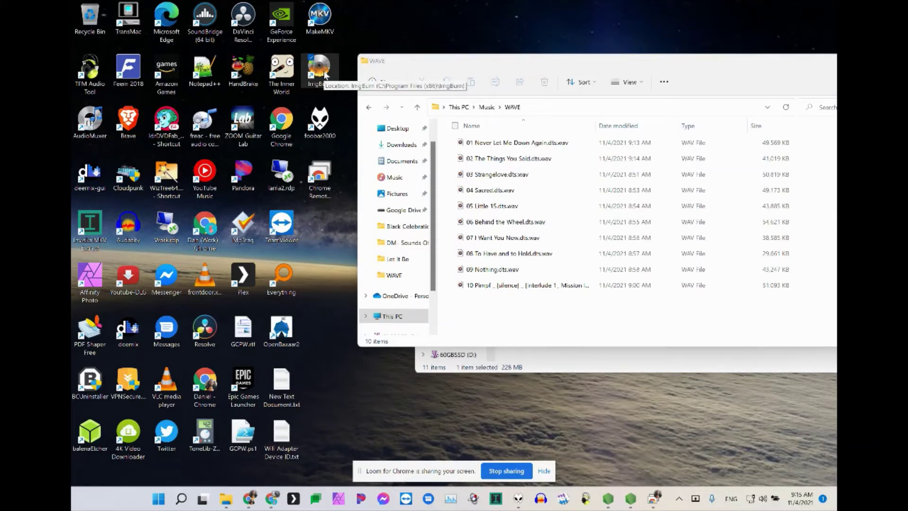
{"action": "left_click_drag", "start_coordinate": [528, 318], "coordinate": [486, 143]}
{"action": "right_click", "coordinate": [486, 144]}
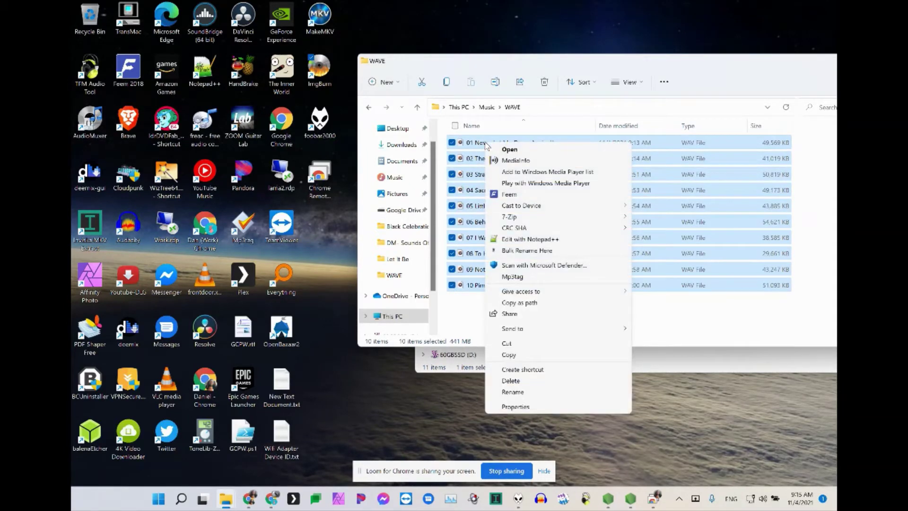
{"action": "left_click", "coordinate": [517, 251]}
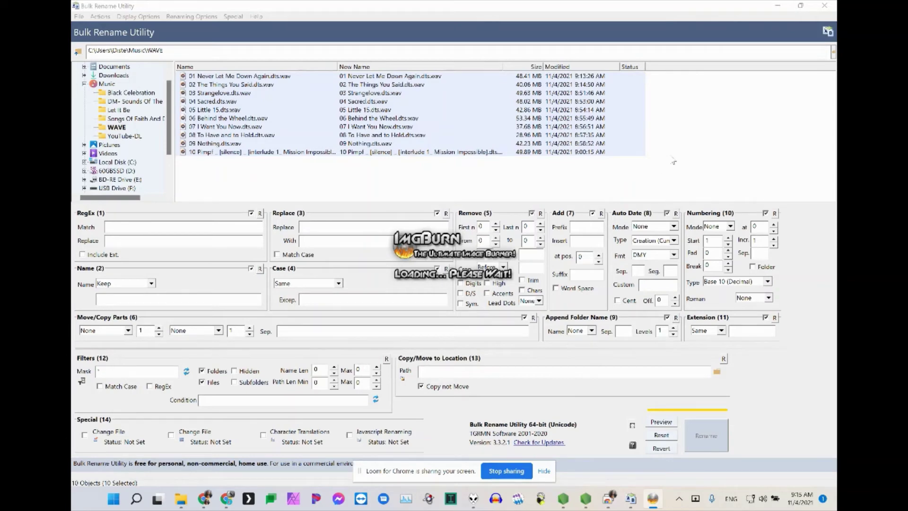
{"action": "left_click", "coordinate": [677, 16]}
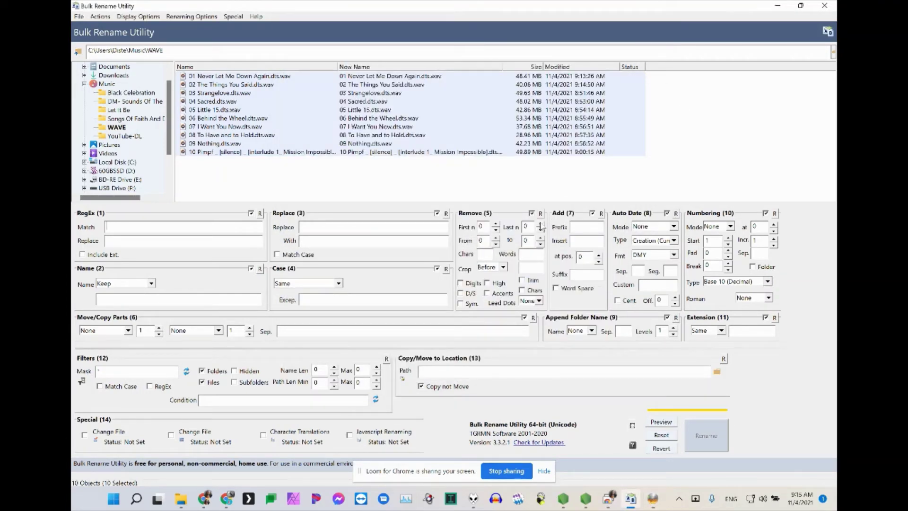
Remove the last 4 characters from the names of all ten selected WAV files, apply the rename and close Bulk Rename Utility.
{"action": "left_click", "coordinate": [540, 225]}
{"action": "left_click", "coordinate": [540, 225]}
{"action": "left_click", "coordinate": [540, 224]}
{"action": "left_click", "coordinate": [540, 225]}
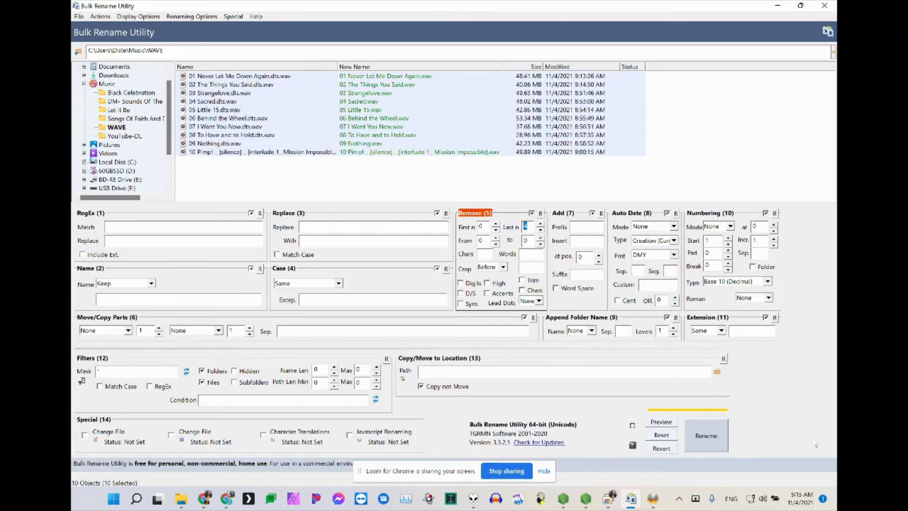
{"action": "left_click", "coordinate": [711, 439]}
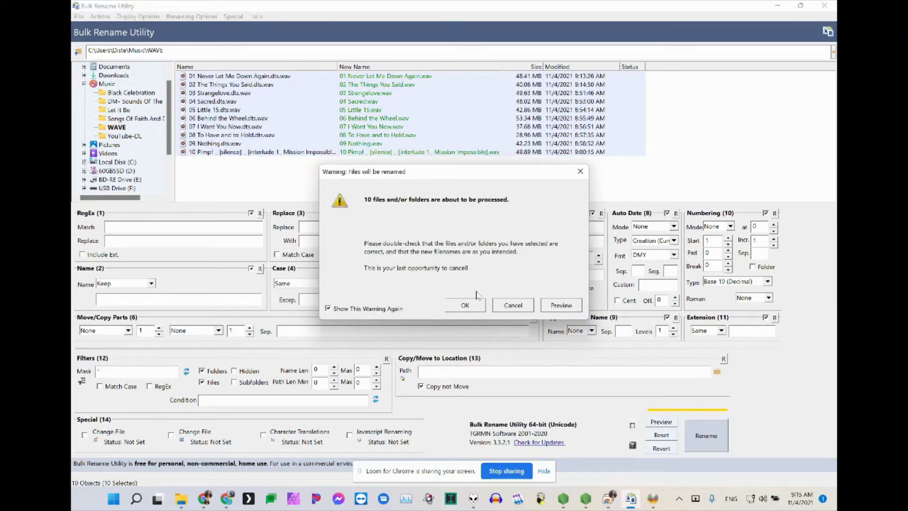
{"action": "left_click", "coordinate": [466, 305]}
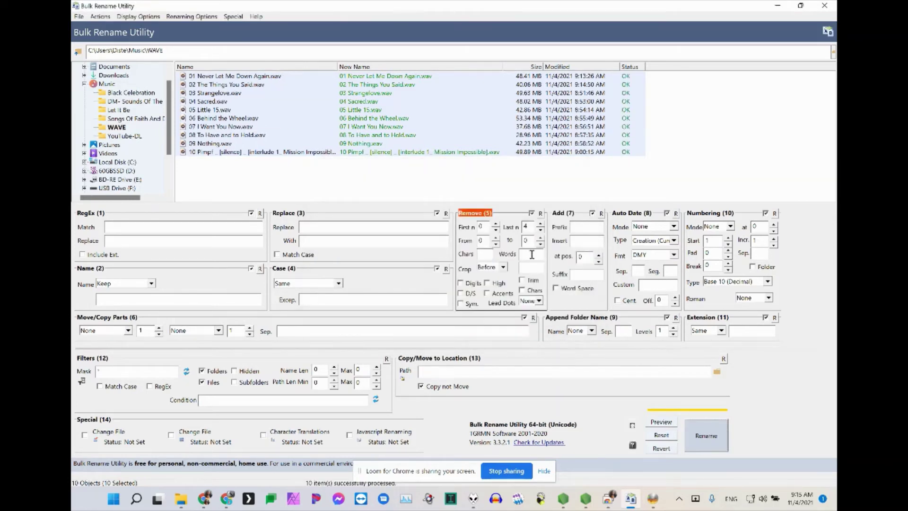
{"action": "left_click", "coordinate": [823, 5]}
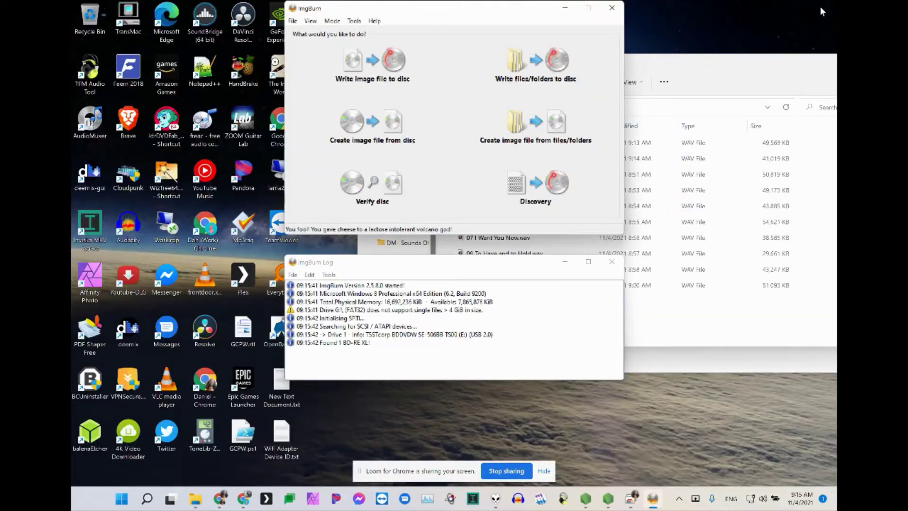
Start a new CUE file in ImgBurn and add all ten WAV tracks from the WAVE folder to its layout.
{"action": "left_click_drag", "start_coordinate": [448, 17], "coordinate": [252, 33]}
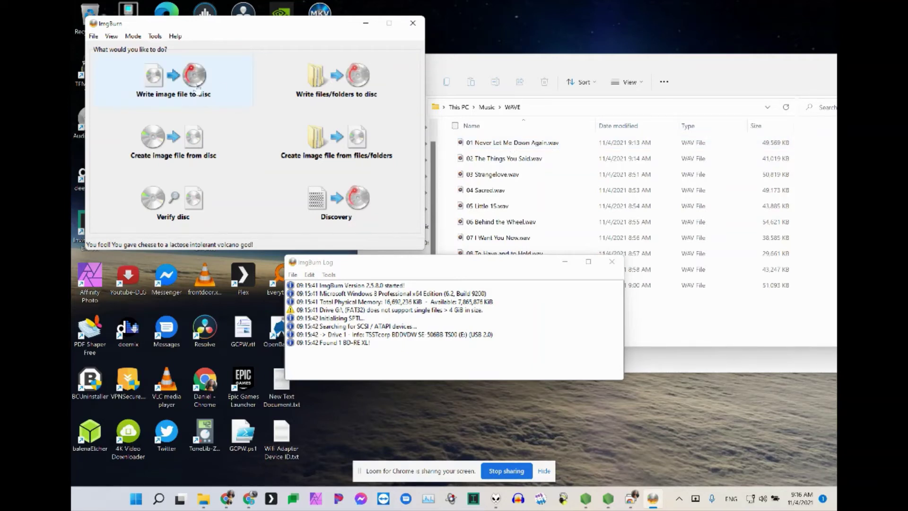
{"action": "left_click", "coordinate": [155, 36]}
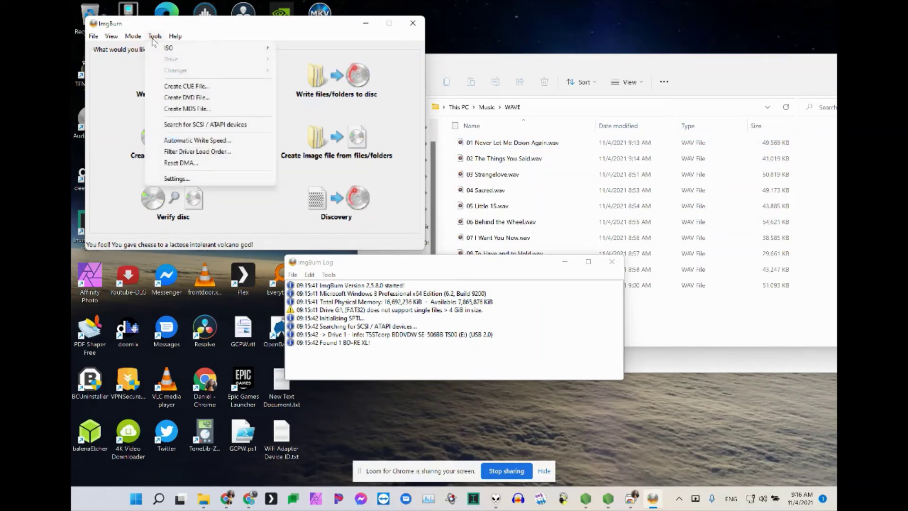
{"action": "left_click", "coordinate": [208, 87]}
{"action": "left_click", "coordinate": [520, 148]}
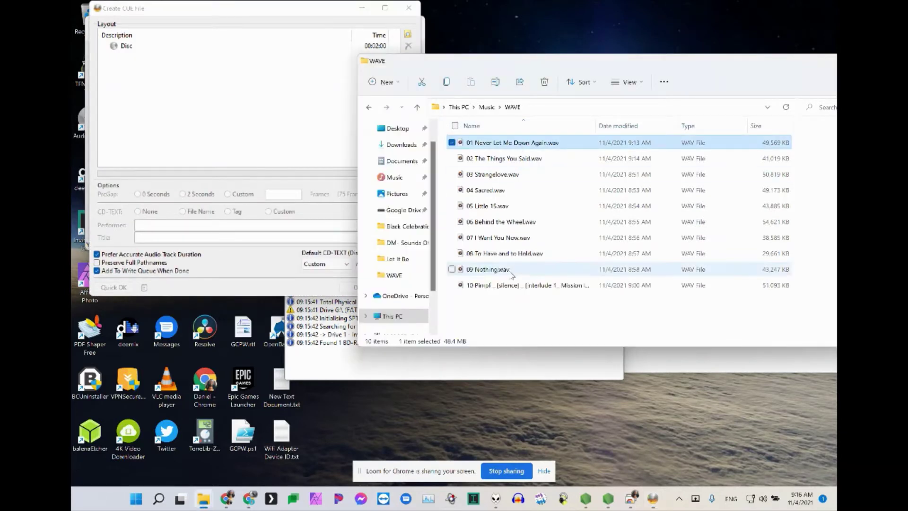
{"action": "left_click", "coordinate": [502, 299]}
{"action": "left_click_drag", "start_coordinate": [502, 299], "coordinate": [244, 98]}
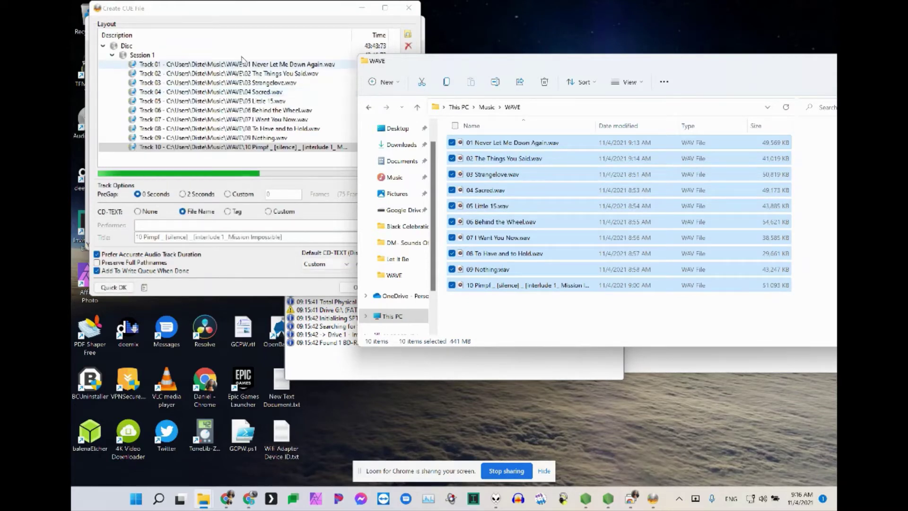
{"action": "left_click", "coordinate": [251, 14]}
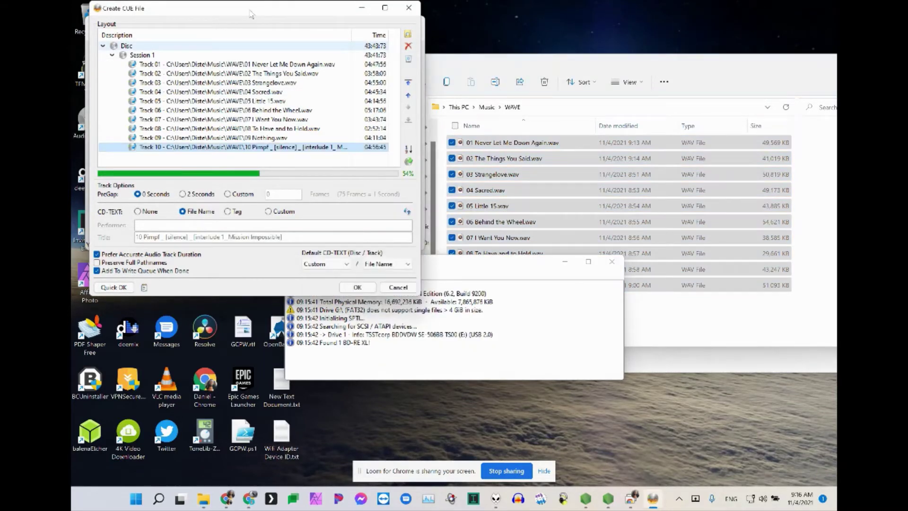
{"action": "left_click_drag", "start_coordinate": [250, 14], "coordinate": [421, 66]}
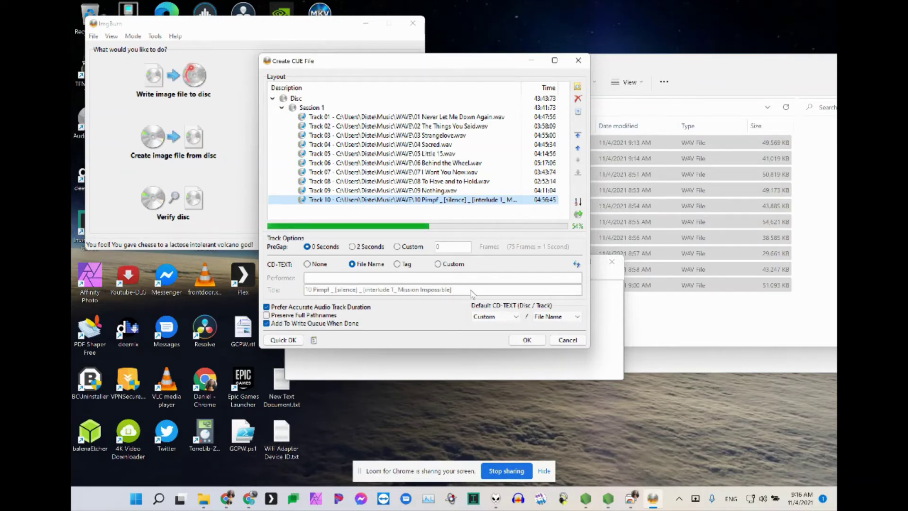
Set the disc's CD-TEXT performer to "Depeche Mode" and its title to "Music For The Masses".
{"action": "left_click", "coordinate": [296, 98]}
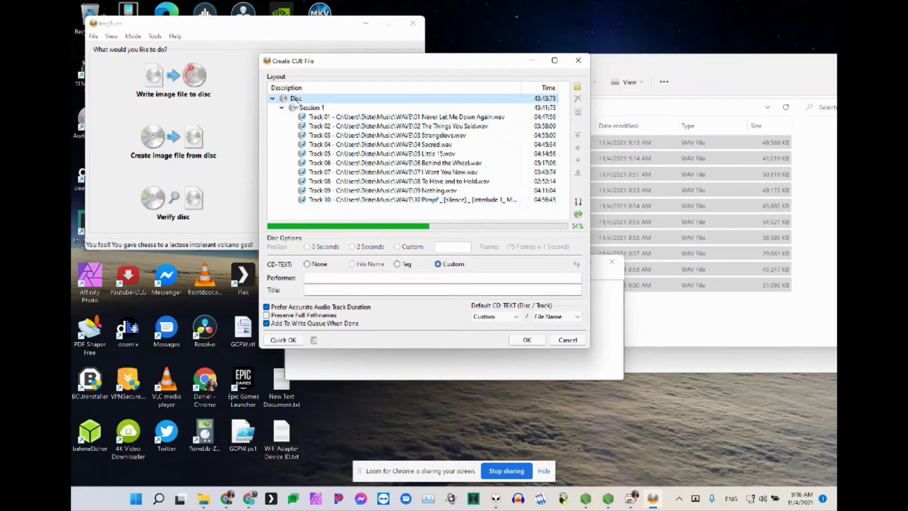
{"action": "left_click", "coordinate": [349, 277]}
{"action": "type", "text": "Depeche Mode"}
{"action": "key", "text": "Tab"}
{"action": "type", "text": "Mus"}
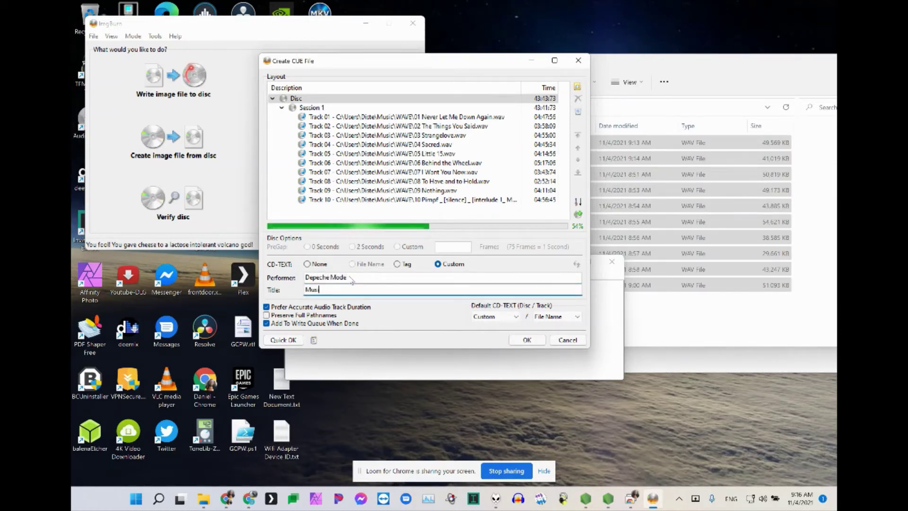
{"action": "type", "text": "ic For The Masses"}
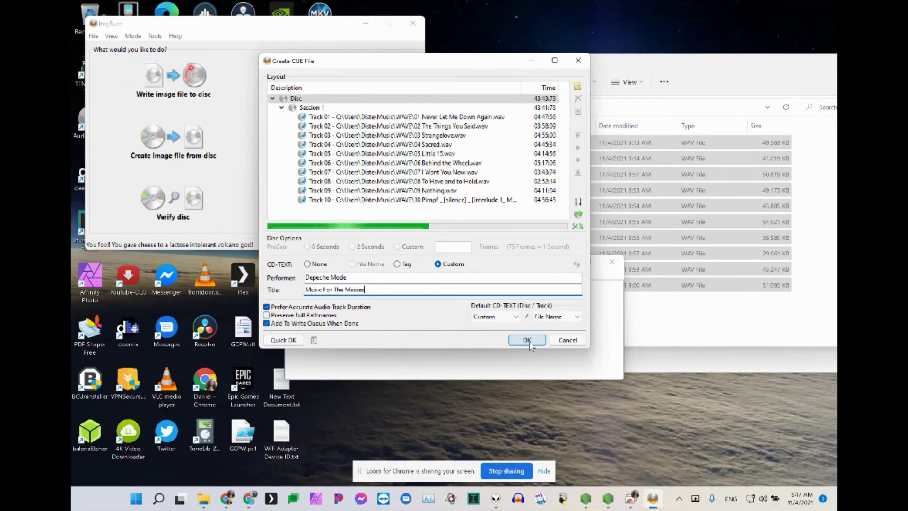
Save the layout as "Depeche Mode - Music For The Masses.cue" in the WAVE folder and close ImgBurn without saving the queue.
{"action": "left_click", "coordinate": [530, 343]}
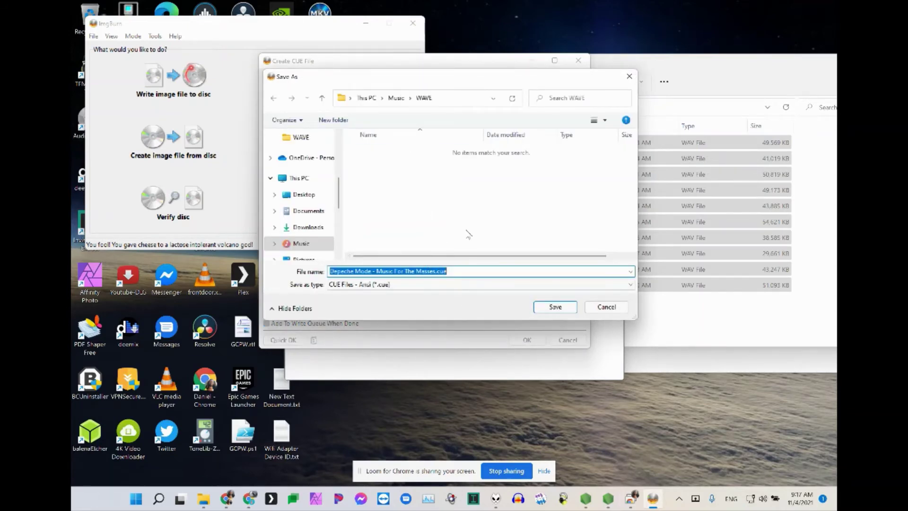
{"action": "left_click", "coordinate": [555, 308]}
{"action": "left_click", "coordinate": [537, 289]}
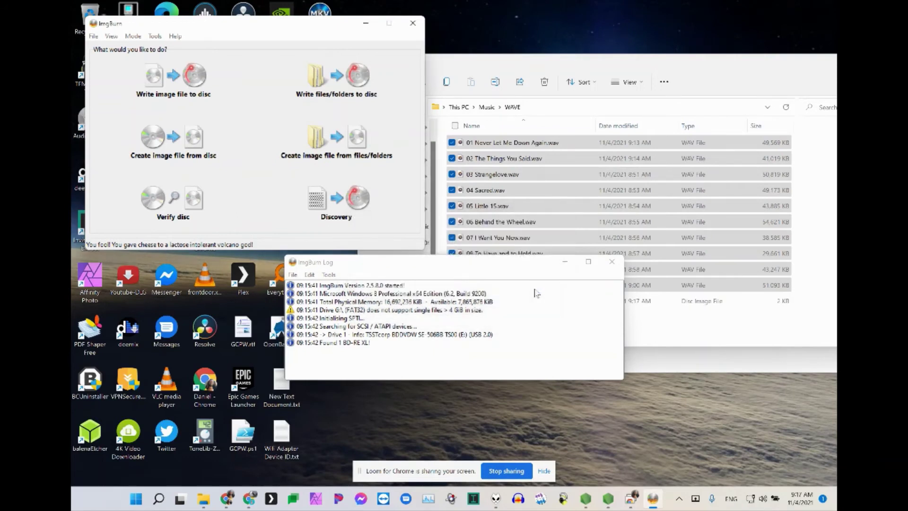
{"action": "left_click", "coordinate": [412, 24]}
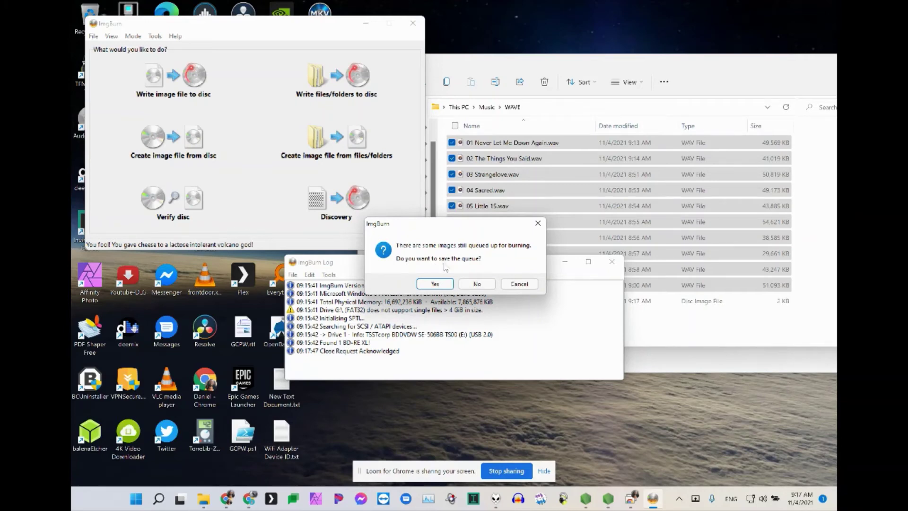
{"action": "left_click", "coordinate": [476, 284]}
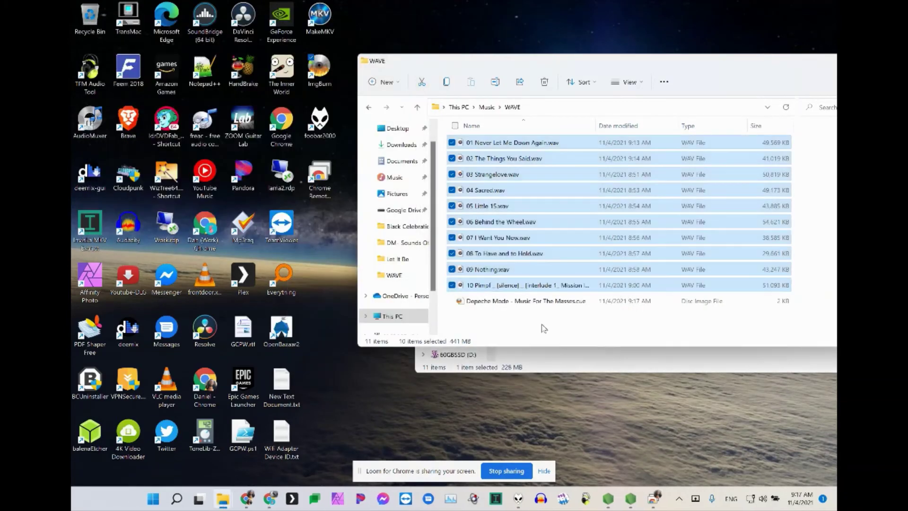
Open "Depeche Mode - Music For The Masses.cue" from the WAVE folder in ImgBurn, burn it to the CD-R and close ImgBurn.
{"action": "left_click", "coordinate": [503, 305]}
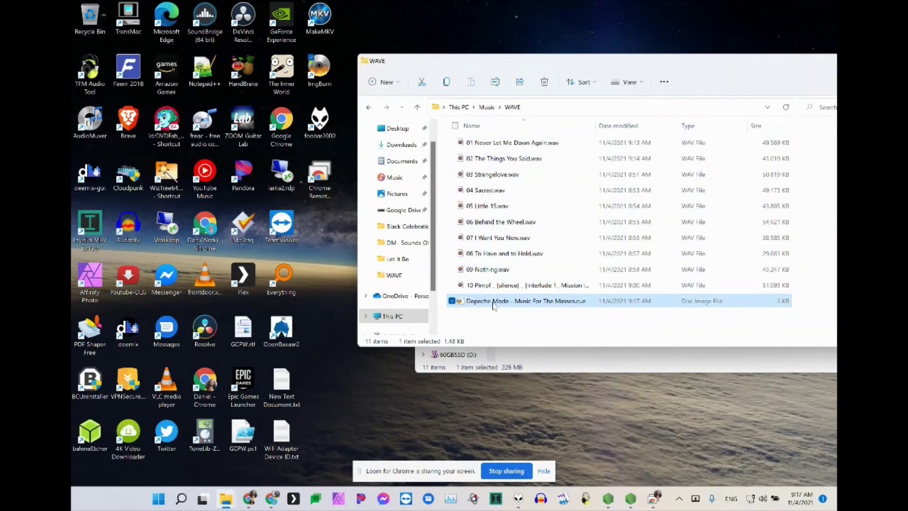
{"action": "double_click", "coordinate": [488, 301]}
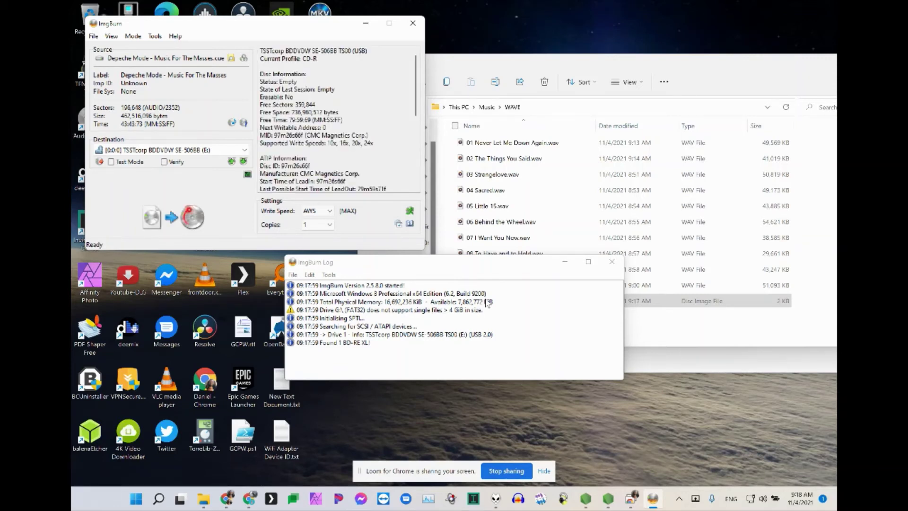
{"action": "left_click", "coordinate": [154, 218]}
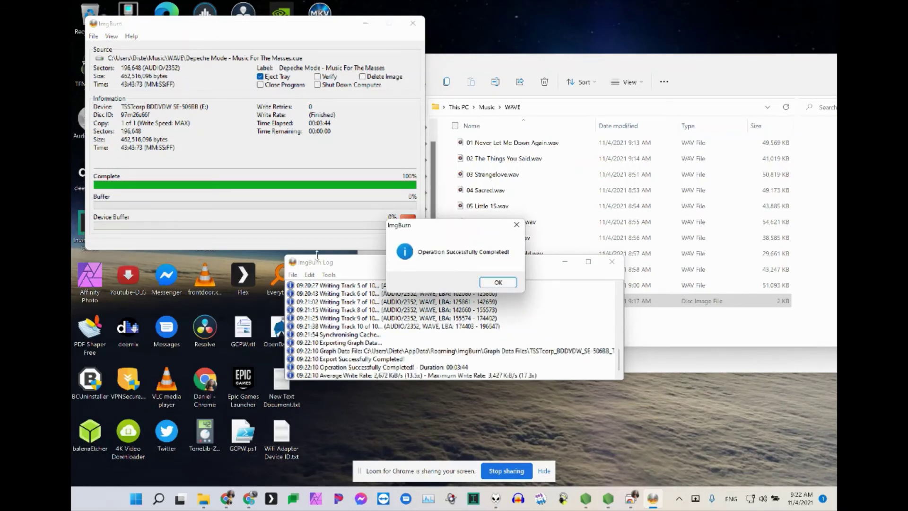
{"action": "left_click", "coordinate": [498, 281]}
{"action": "left_click", "coordinate": [412, 30]}
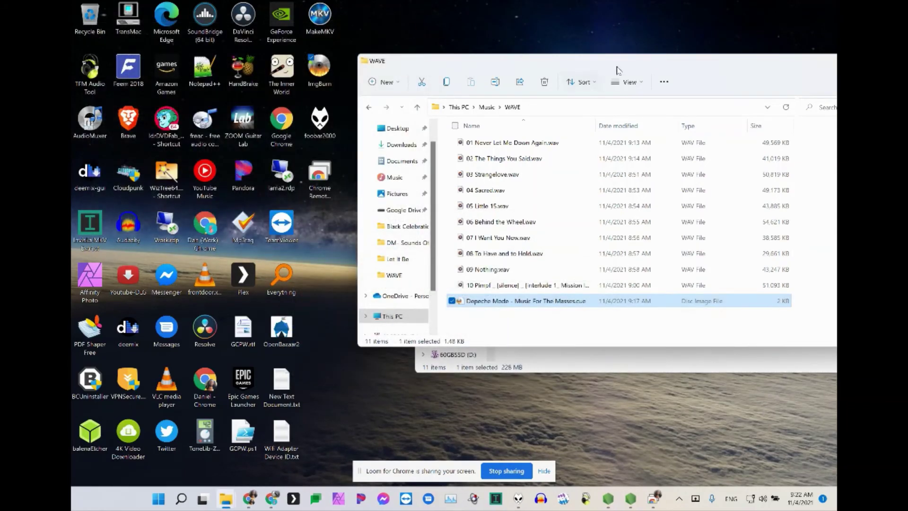